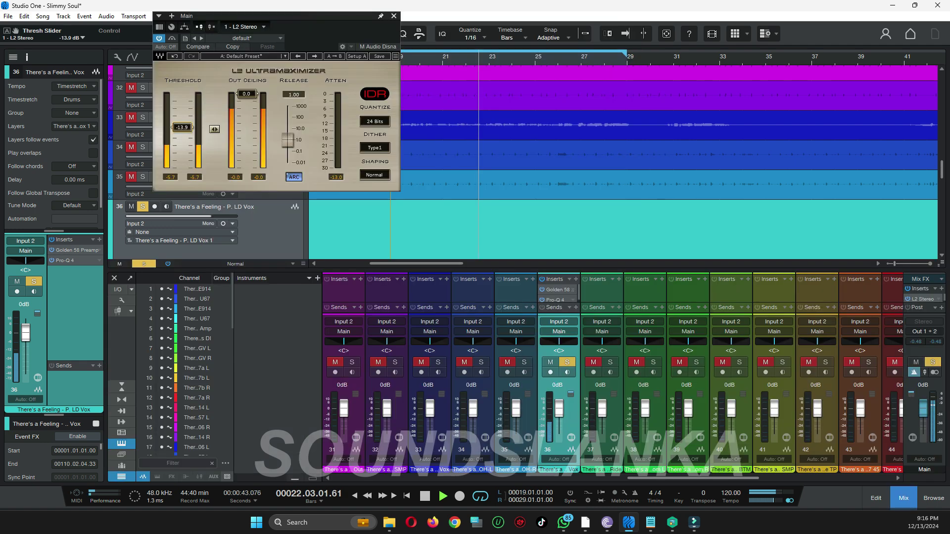
Open Pro-Q 4 on the P. LD Vox channel and make its band a dynamic cut at about 724 Hz with Q 2.089
click(393, 16)
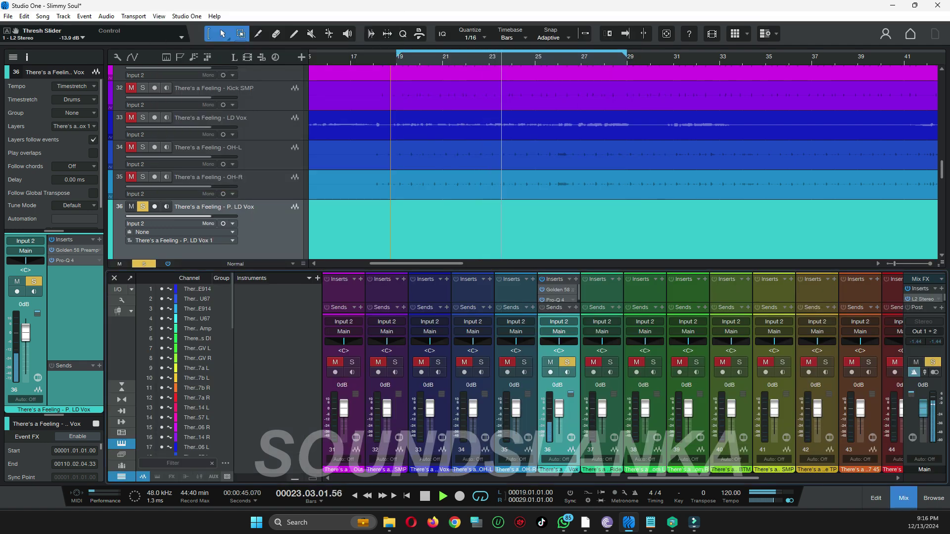
double_click(555, 300)
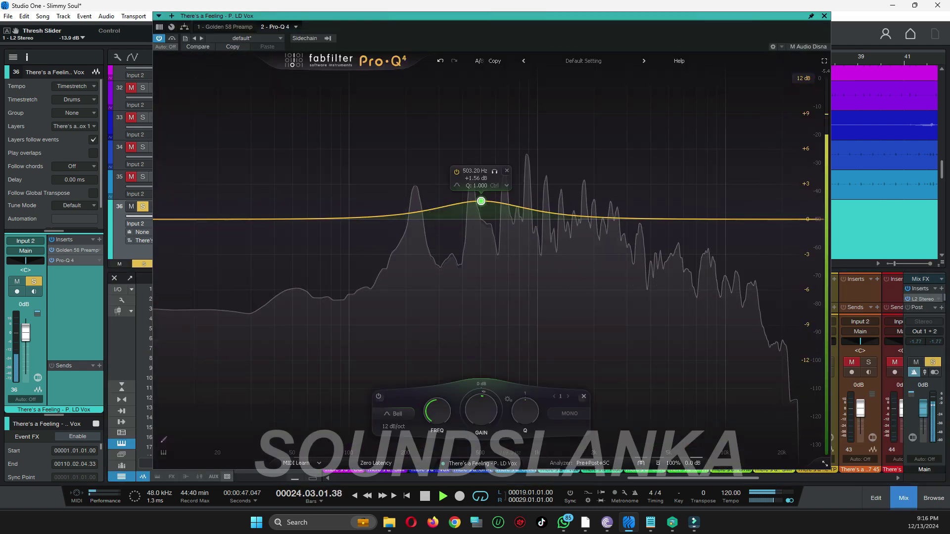
drag(481, 201, 486, 222)
right_click(486, 223)
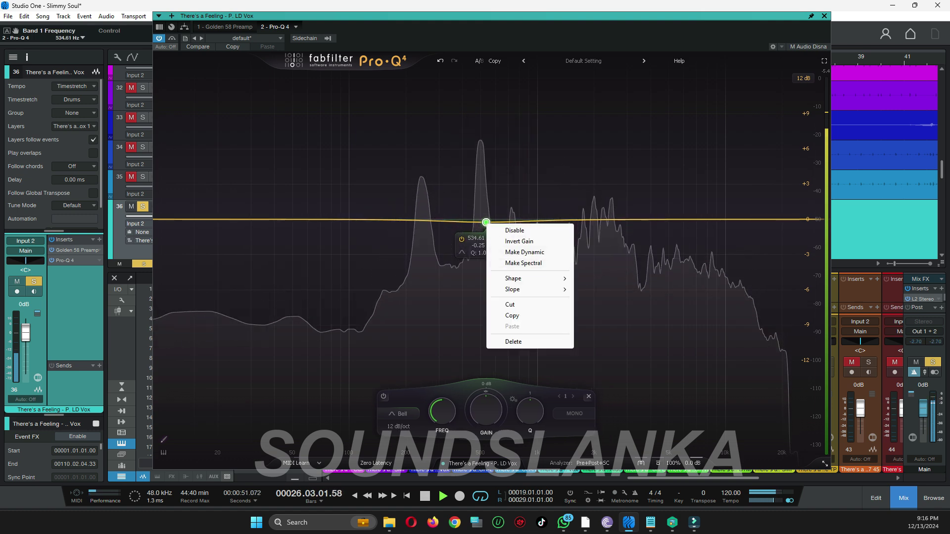
click(525, 252)
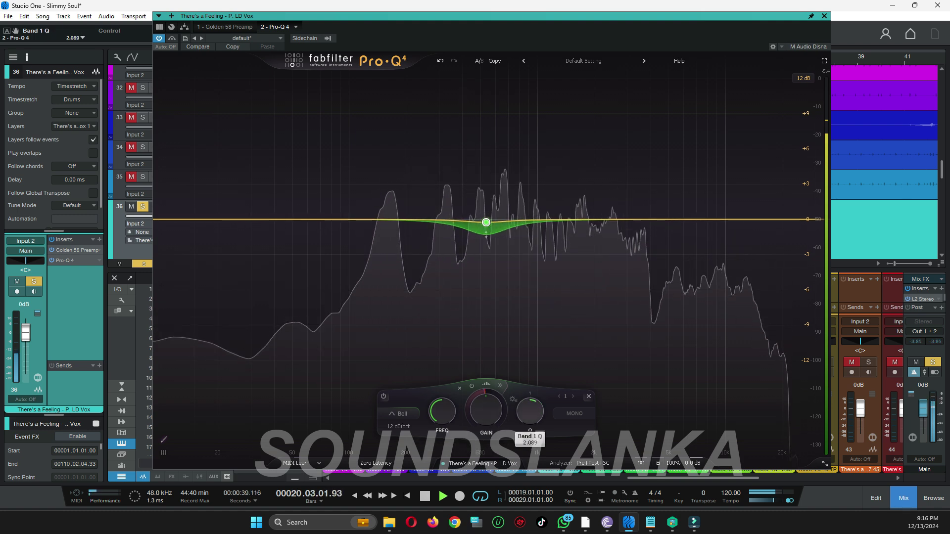
drag(486, 222, 511, 225)
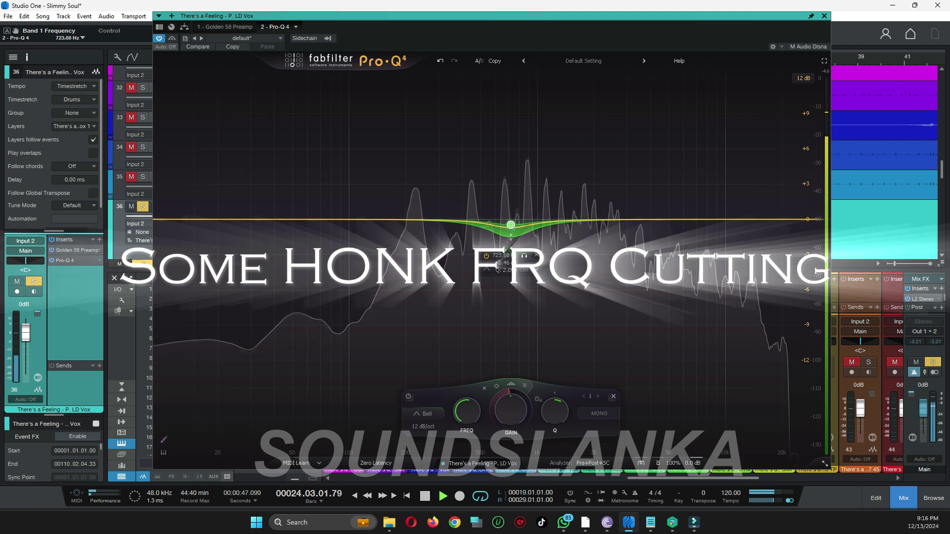
Add a 12 dB/oct low cut band to the vocal EQ at about 113 Hz with a Q of about 1.05
click(287, 220)
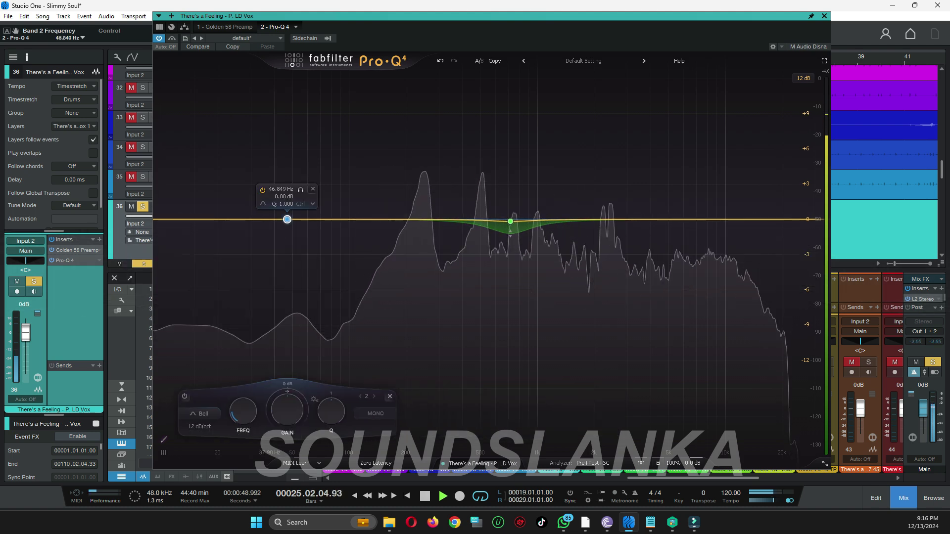
click(263, 204)
click(286, 214)
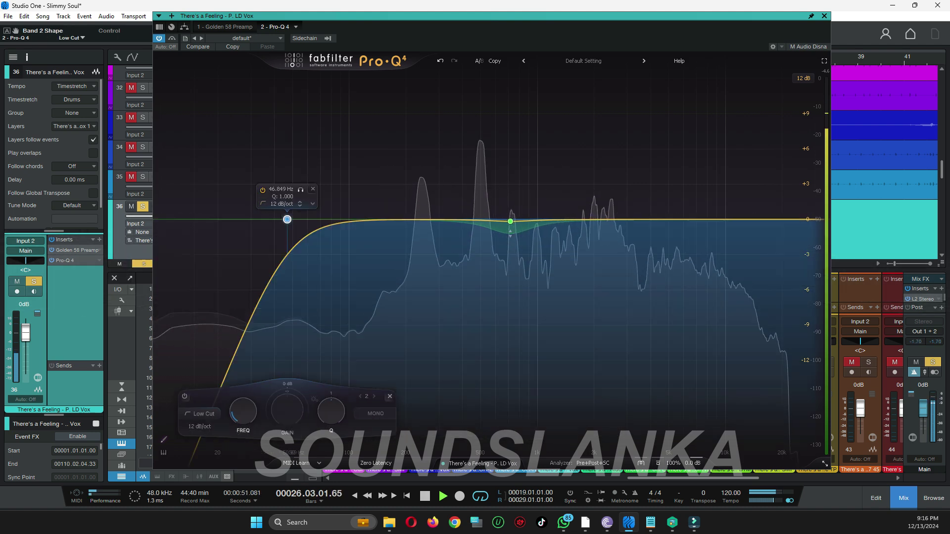
drag(287, 219, 360, 214)
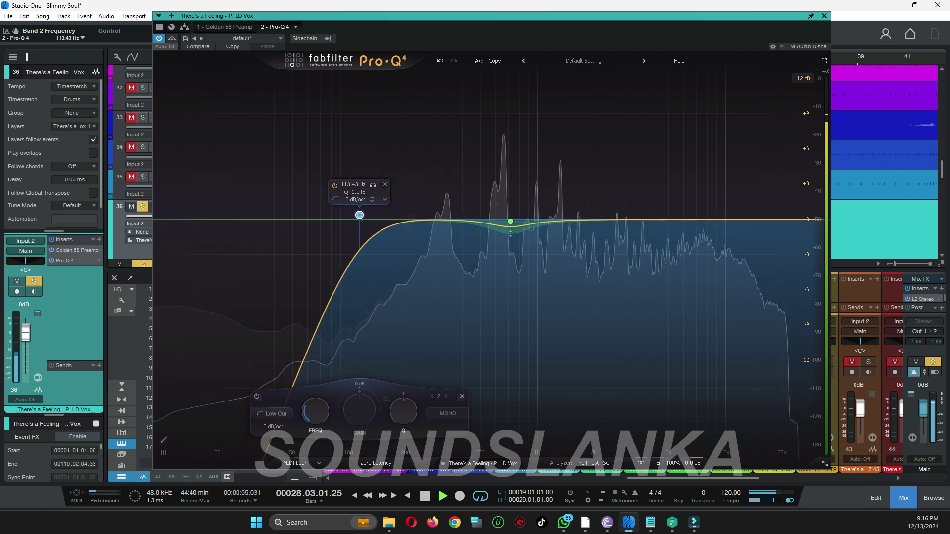
Add a dynamic bell band at about 7633 Hz with a dynamic range of about -0.78 dB
click(703, 219)
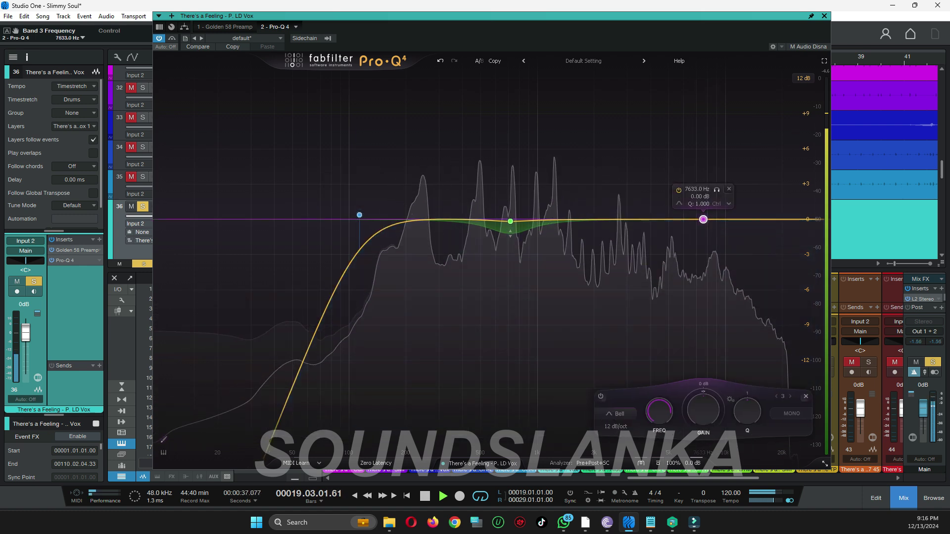
right_click(703, 219)
click(741, 246)
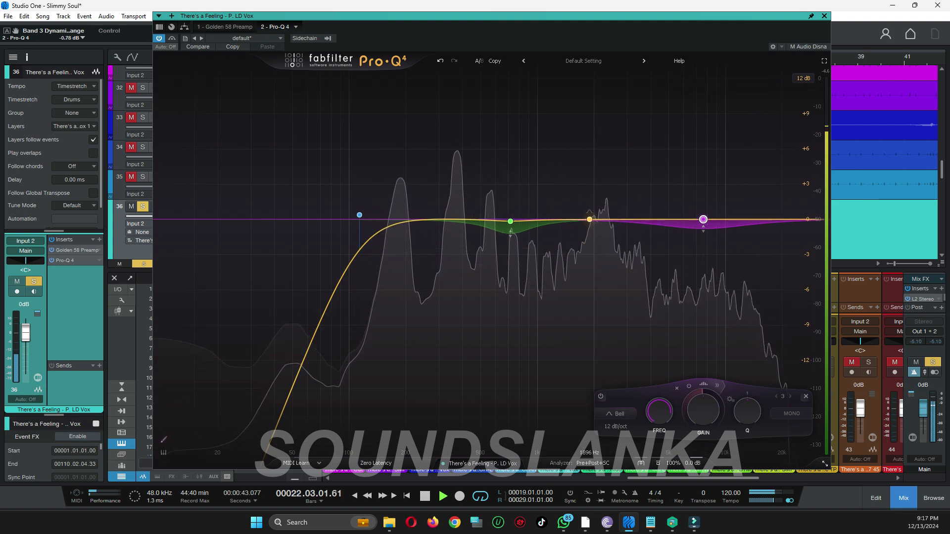
Add a narrow bell cut of about 1.38 dB at 1225.7 Hz and another narrow cut just below the 724 Hz band
drag(590, 219, 554, 96)
scroll(604, 147, down, 5)
scroll(605, 147, up, 10)
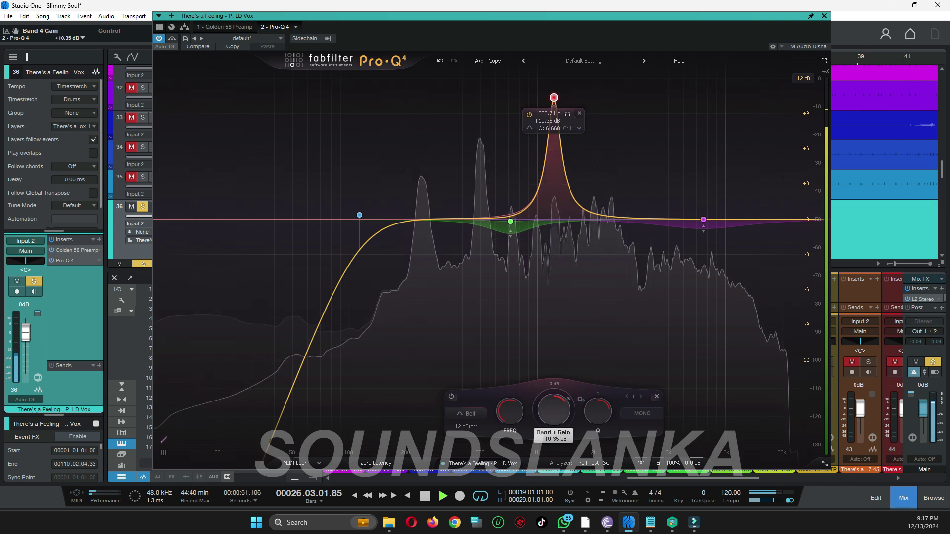
drag(554, 410, 553, 430)
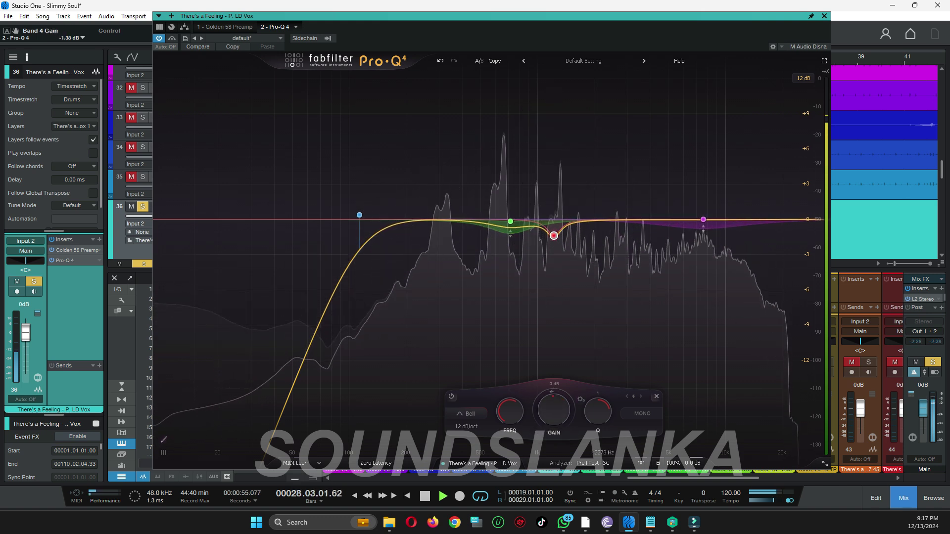
drag(603, 219, 505, 101)
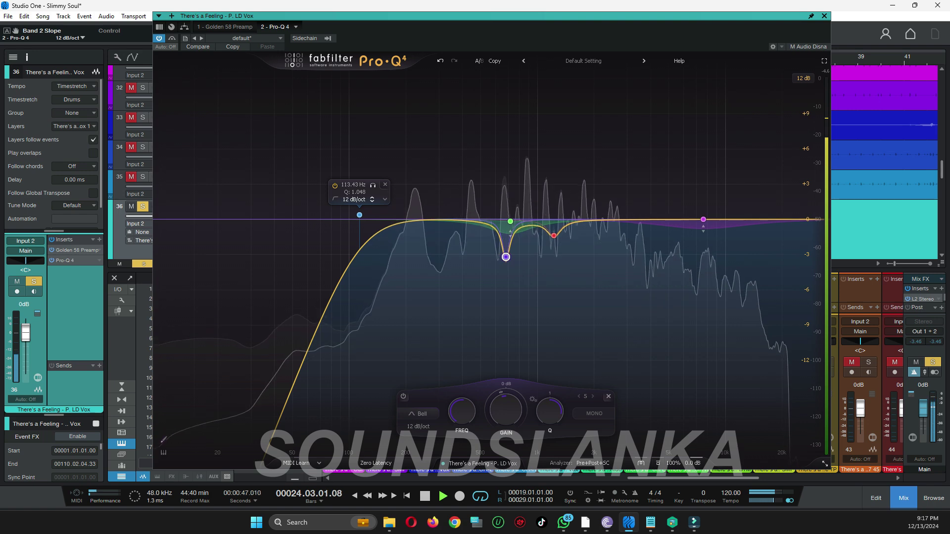
Lower the low cut to about 98 Hz and raise the high dynamic band to about 8110 Hz
mouse_move(359, 214)
mouse_down()
mouse_move(375, 214)
mouse_move(346, 210)
mouse_up()
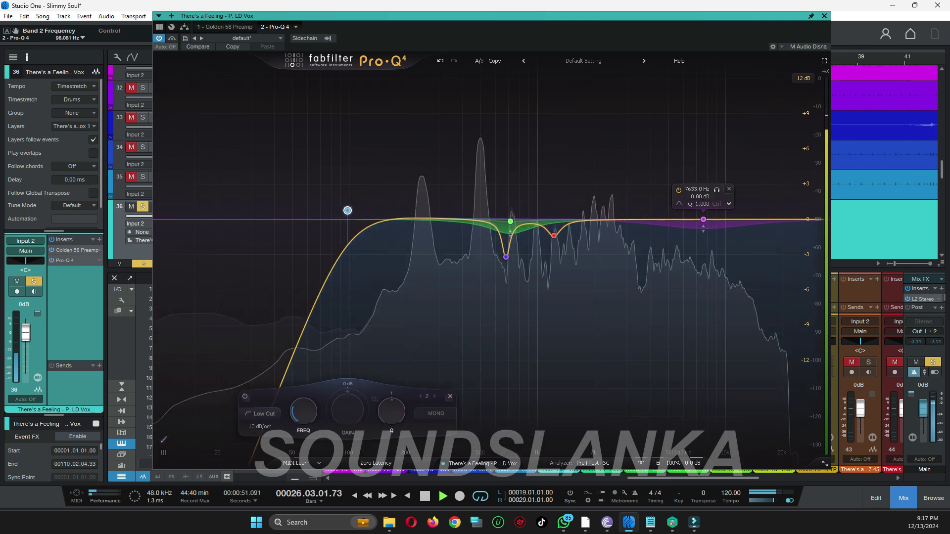
drag(705, 219, 708, 219)
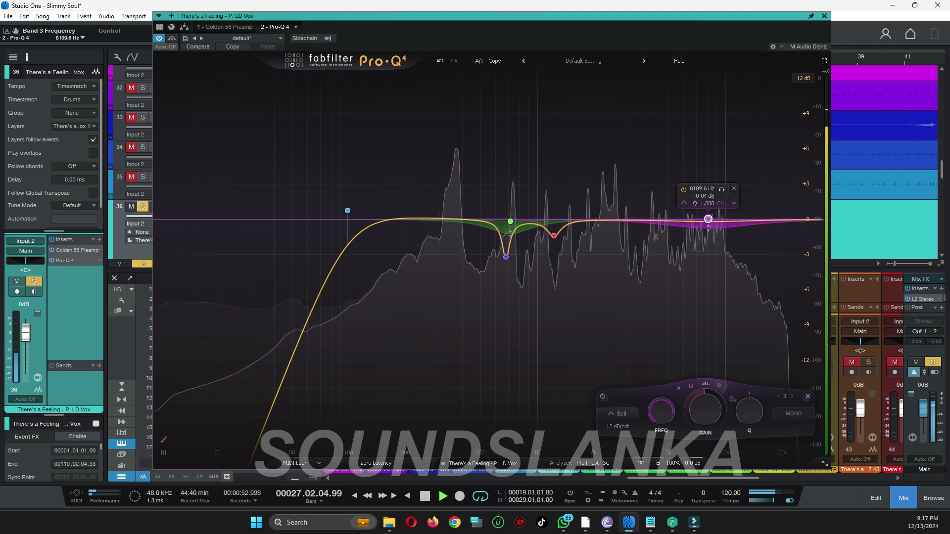
click(624, 217)
click(639, 215)
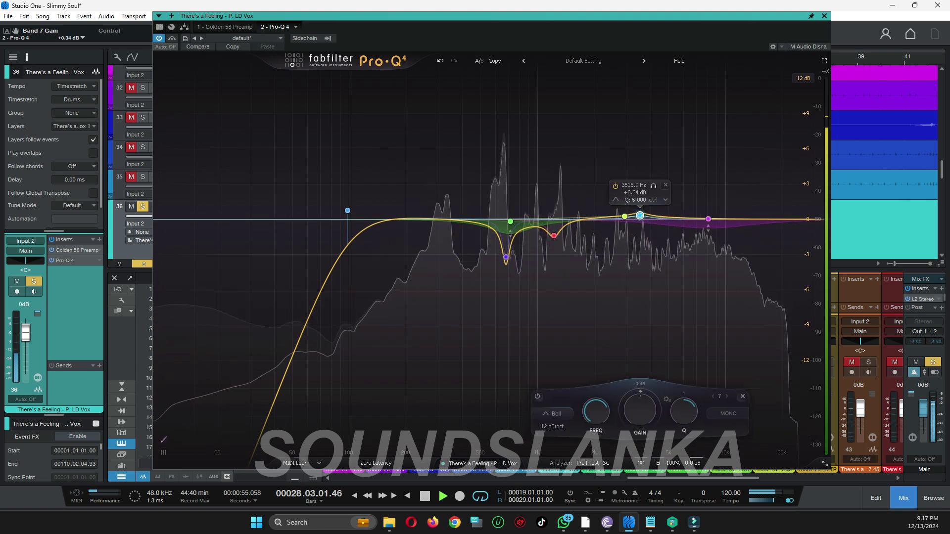
key(ctrl+z)
key(ctrl+z)
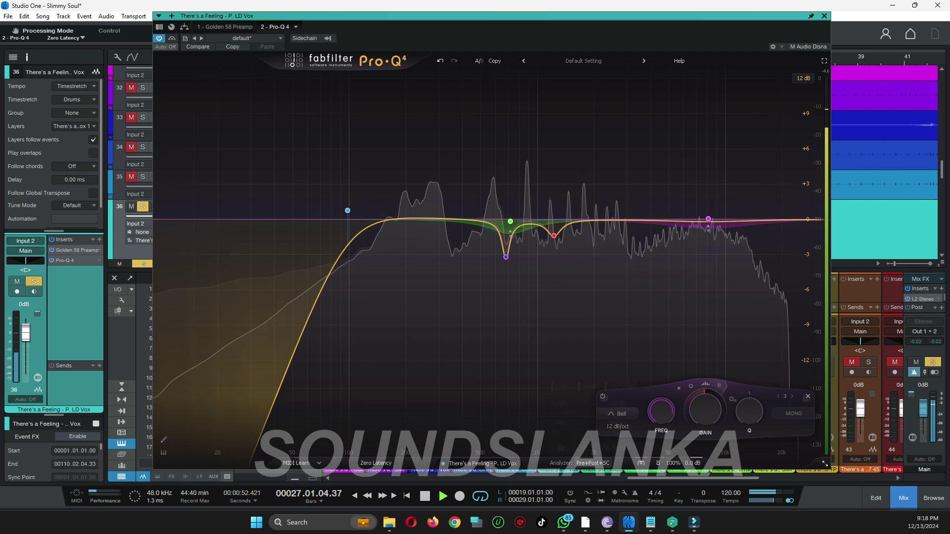
Try the Vocal and Vocal Lead 1 presets from the Vocals category of Pro-Q 4
click(583, 61)
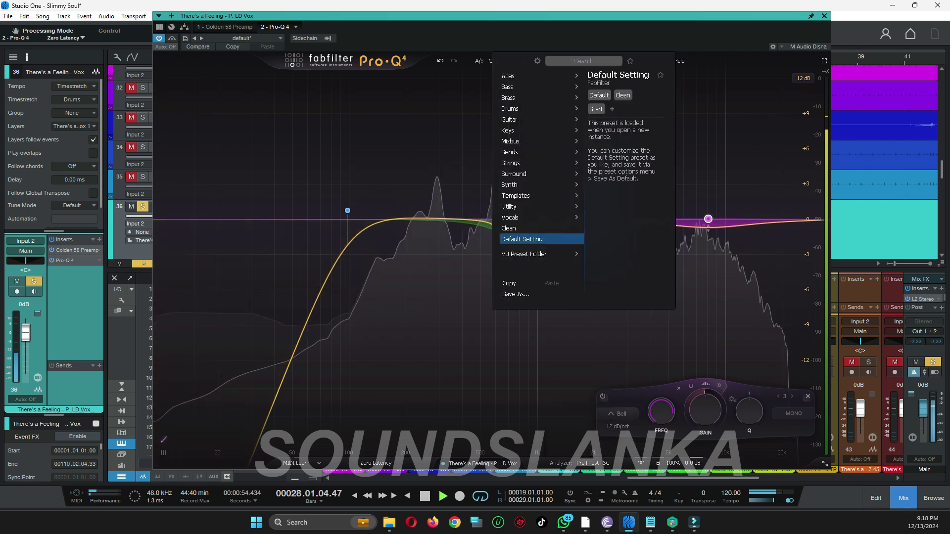
mouse_move(524, 217)
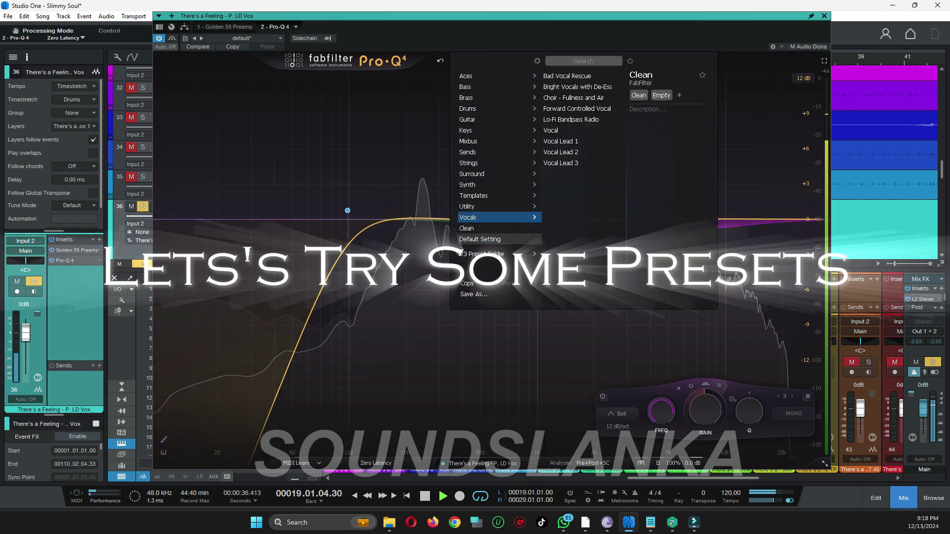
click(561, 141)
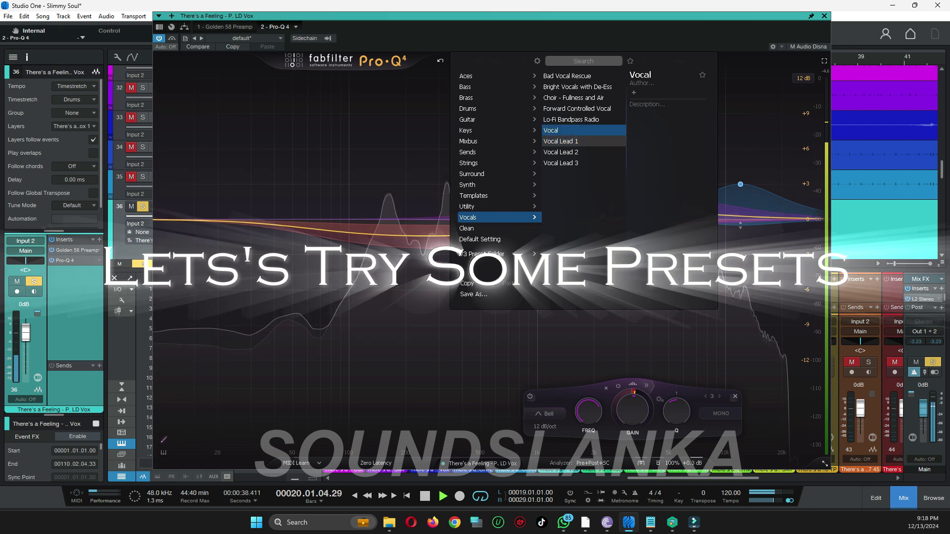
click(560, 141)
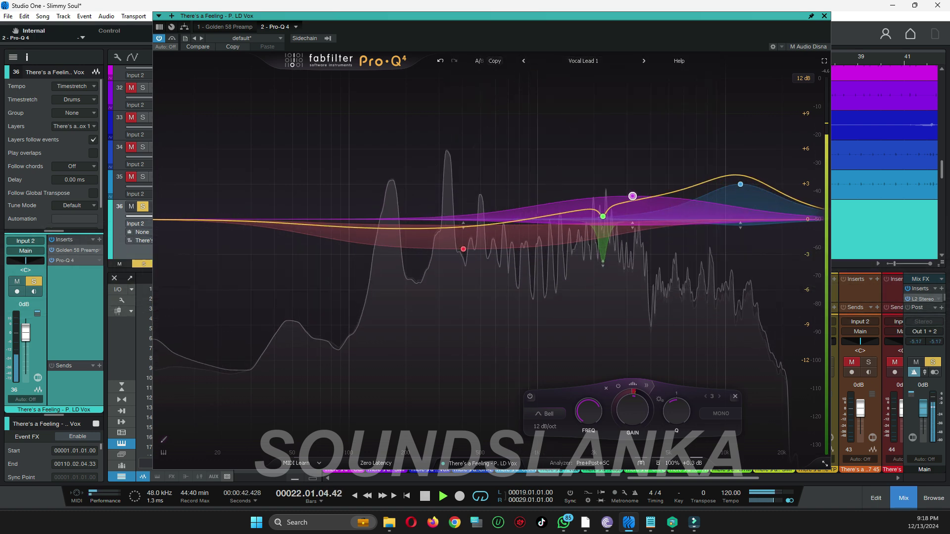
Load the Vocal Lead 3 preset in Pro-Q 4 and close the plug-in window
click(583, 61)
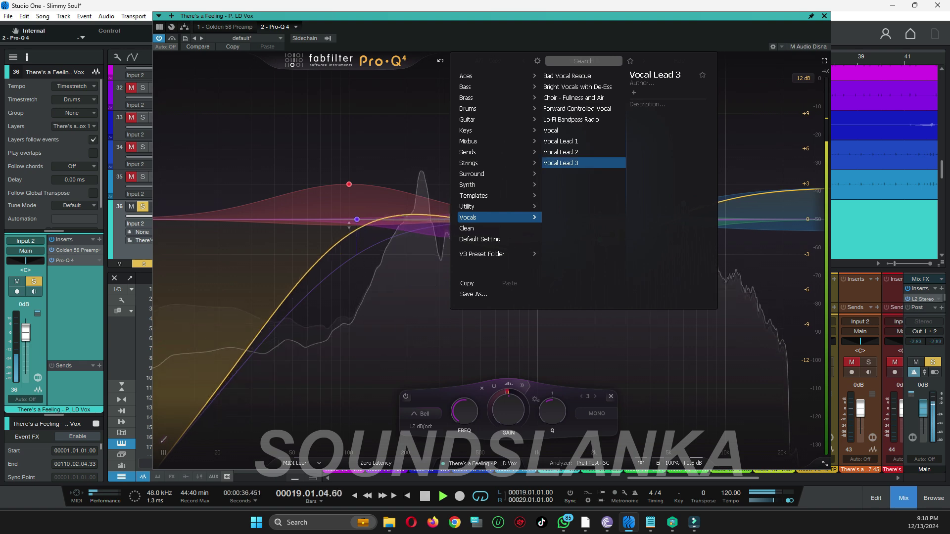
click(561, 163)
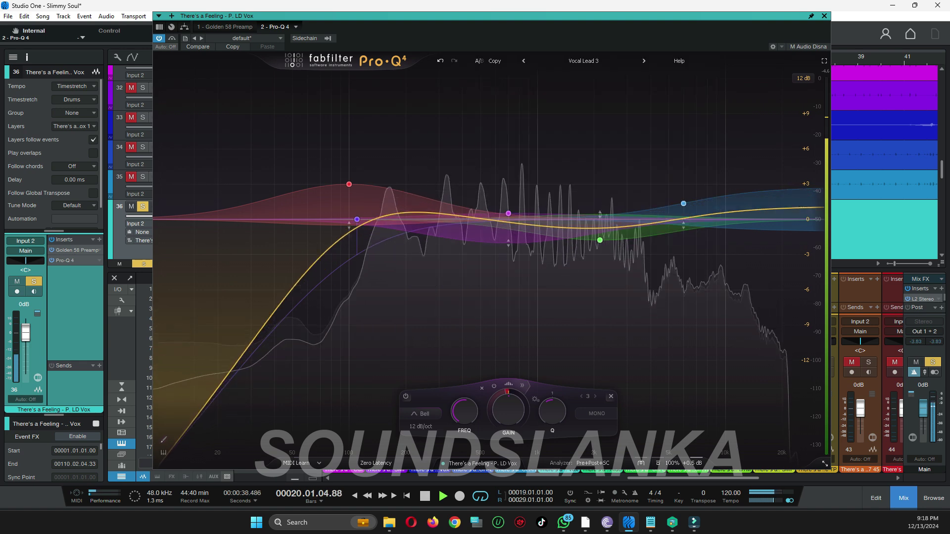
mouse_move(508, 213)
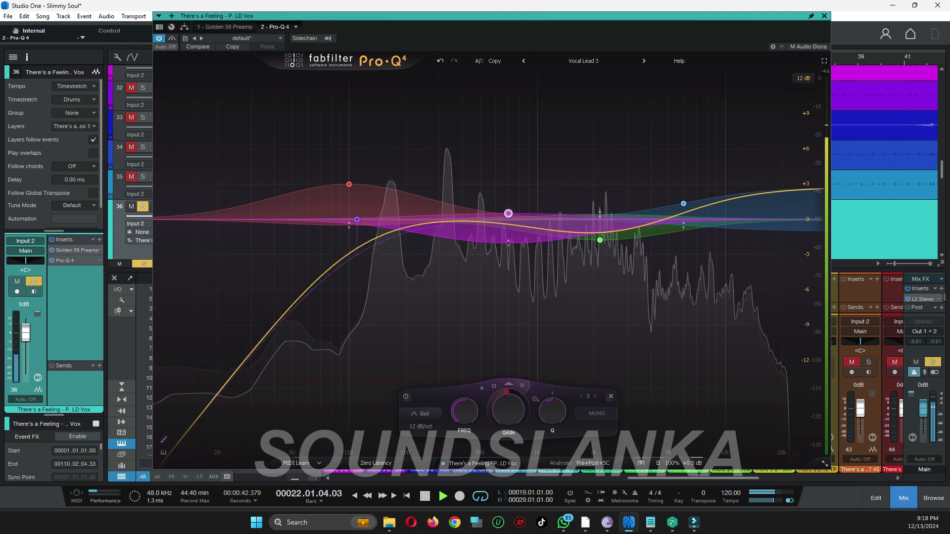
mouse_move(599, 240)
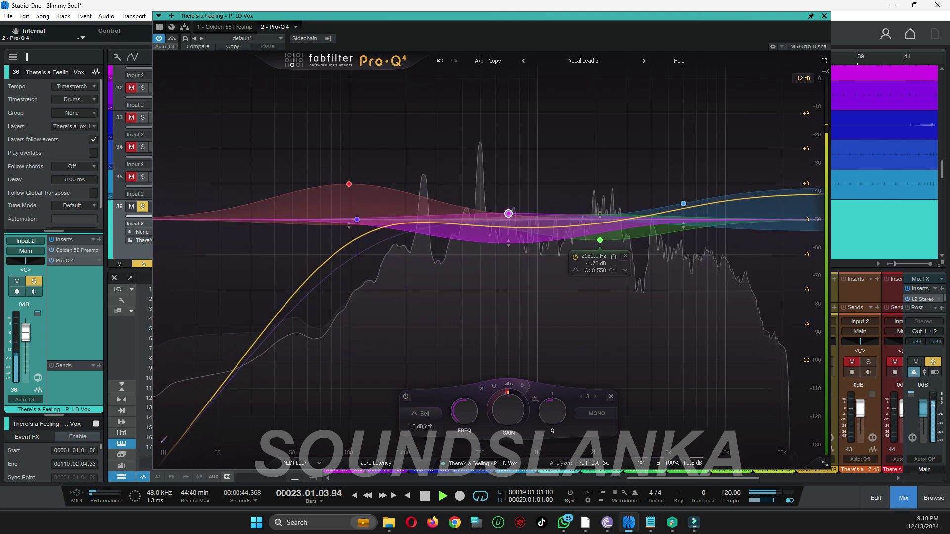
click(824, 15)
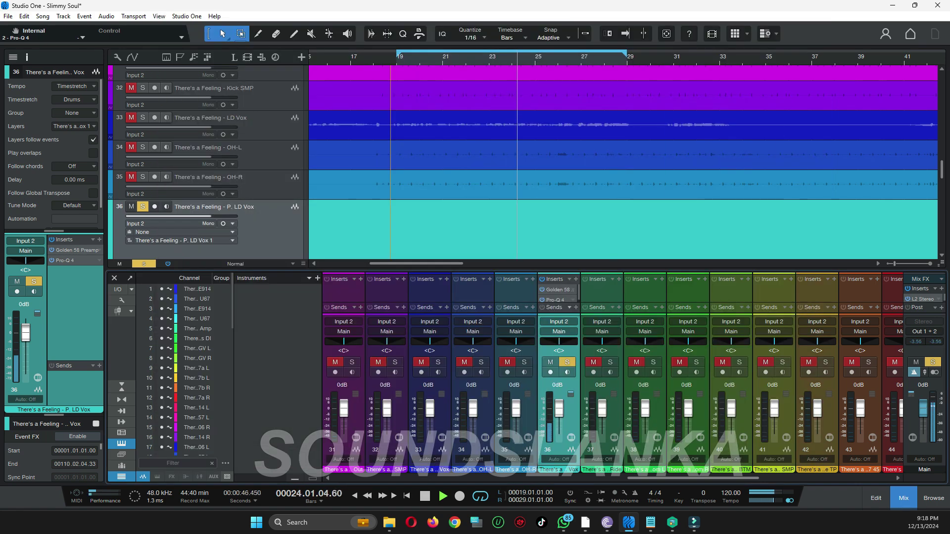
Add an FX channel send to the P. LD Vox channel and insert the VerbSuite Classics reverb on it
click(576, 308)
click(603, 344)
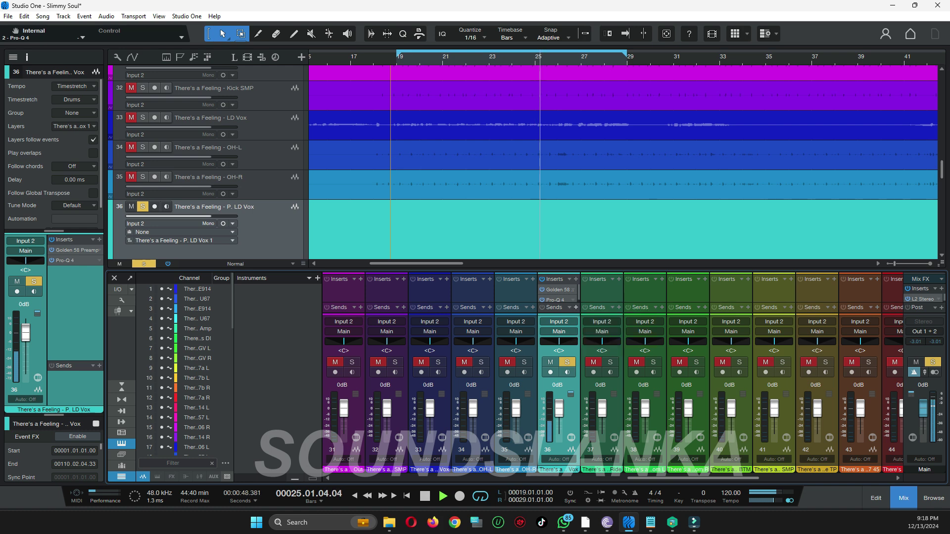
drag(687, 478, 826, 478)
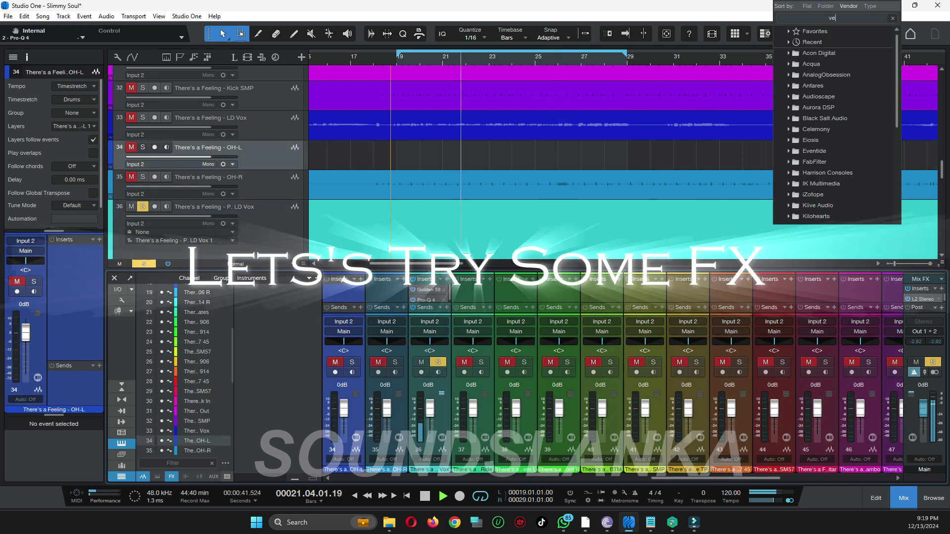
text(verb)
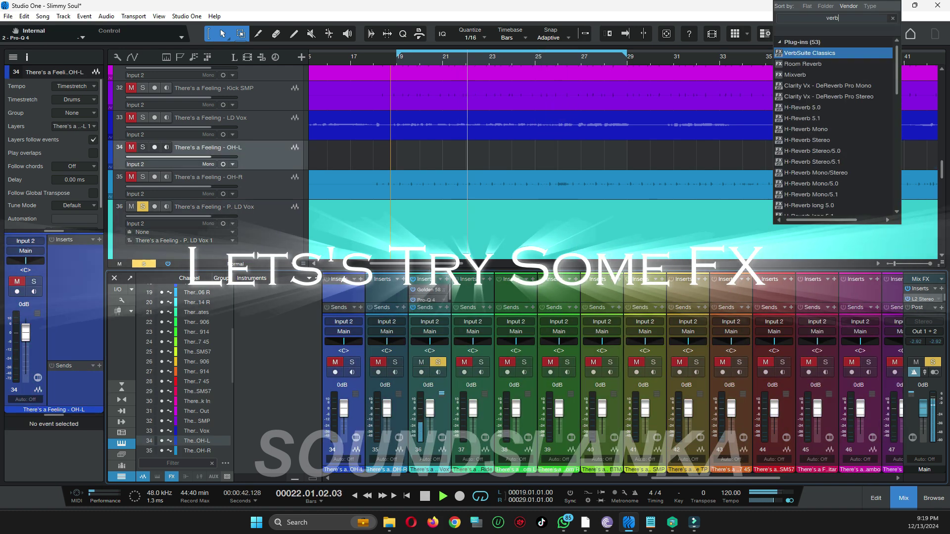
key(Return)
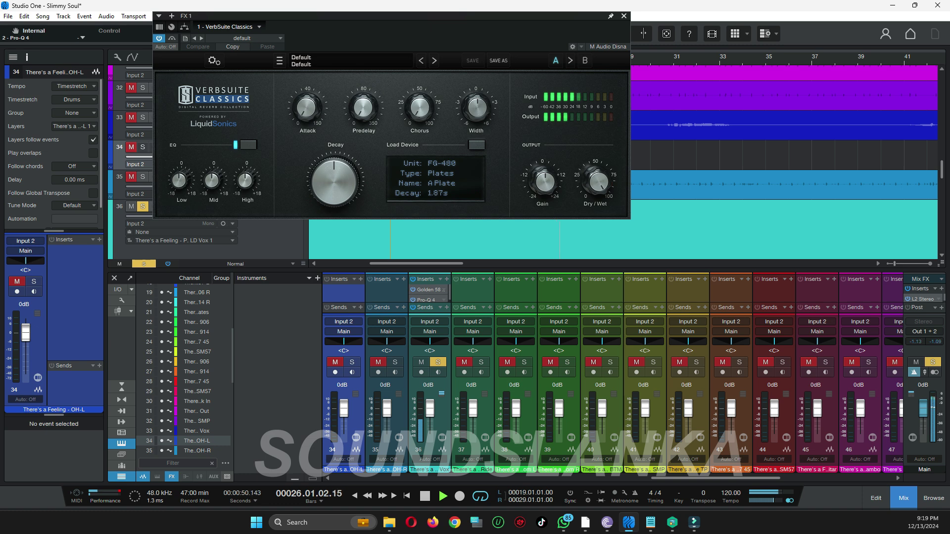
Move the VerbSuite Classics window down over the mixer and load its Vocal Heaven factory preset
drag(436, 15, 549, 221)
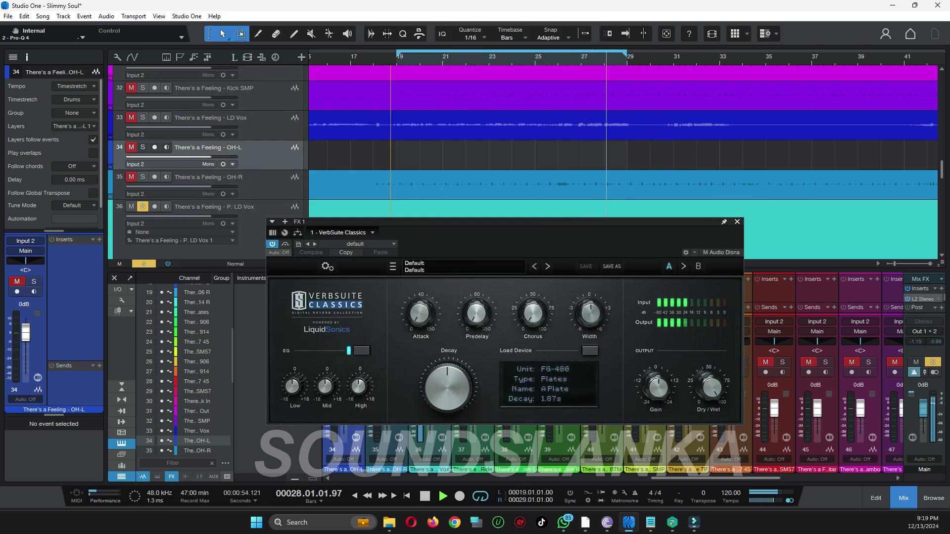
click(393, 267)
mouse_move(451, 340)
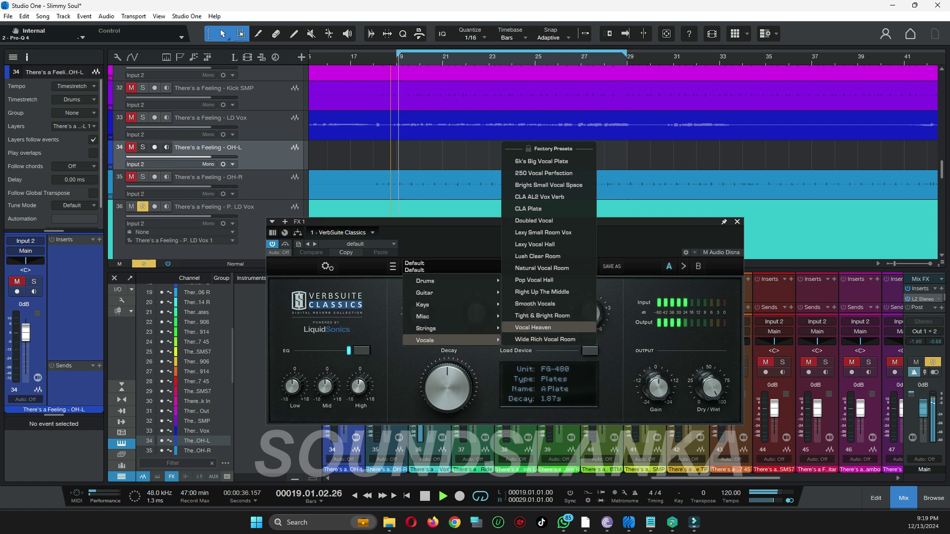
click(533, 327)
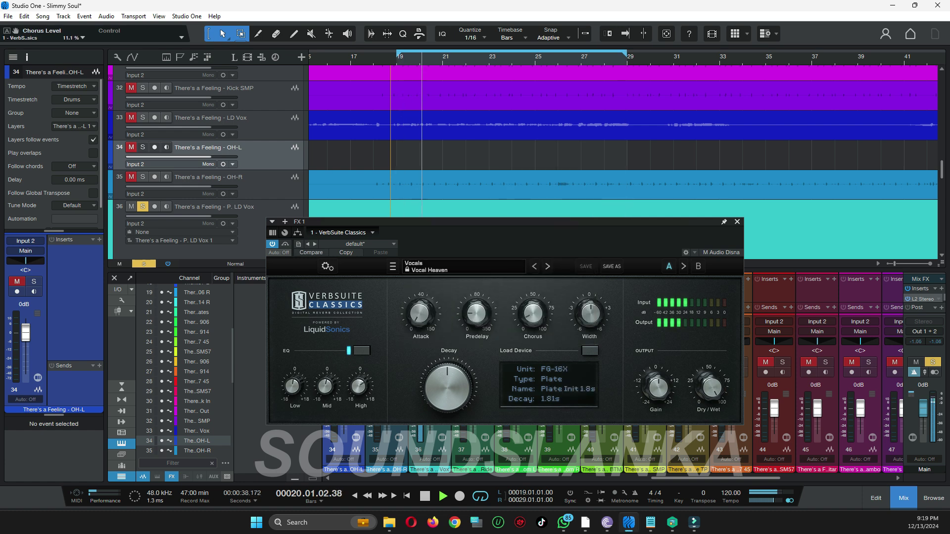
Try the Wide Rich Vocal Room preset from the Vocals category of VerbSuite Classics
click(452, 267)
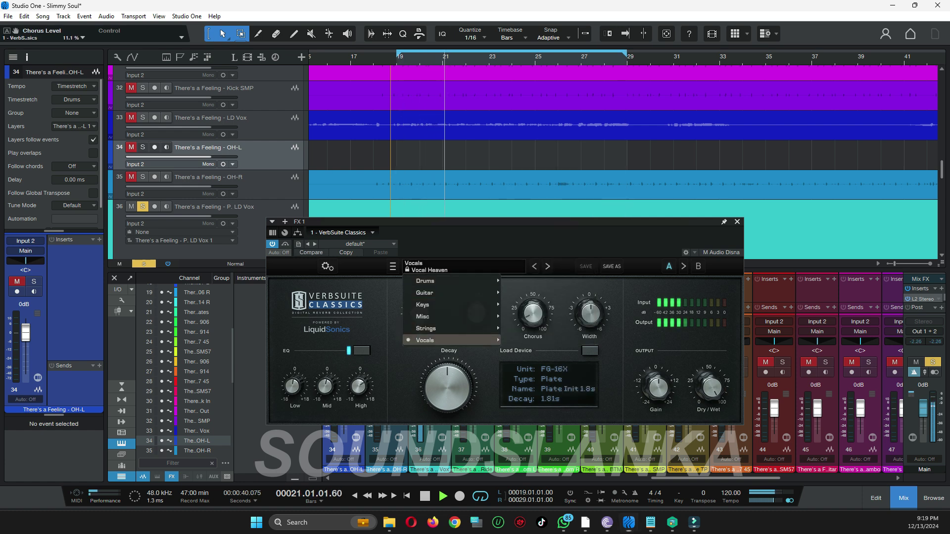
mouse_move(445, 340)
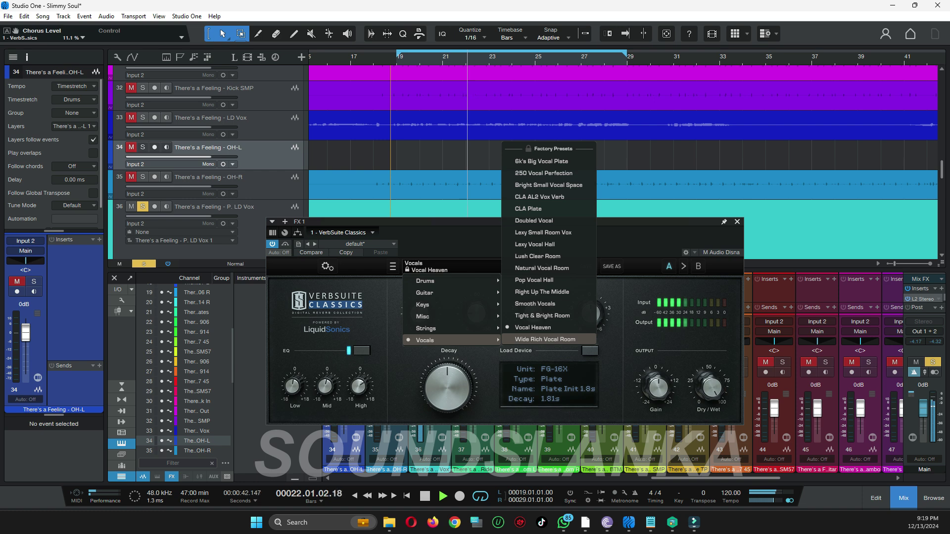
click(544, 339)
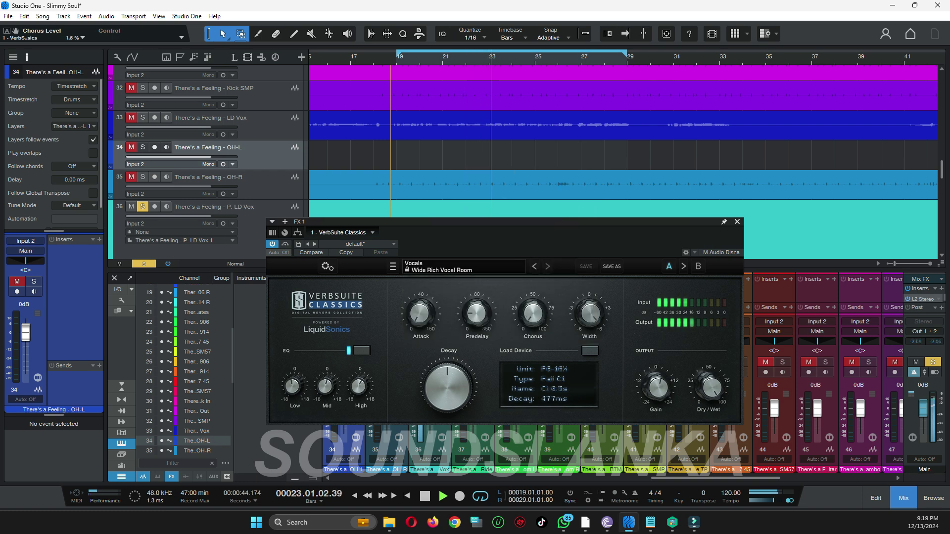
Load the CLA Plate preset from the Vocals category of VerbSuite Classics, and close both the plug-in window and the mixer
click(393, 267)
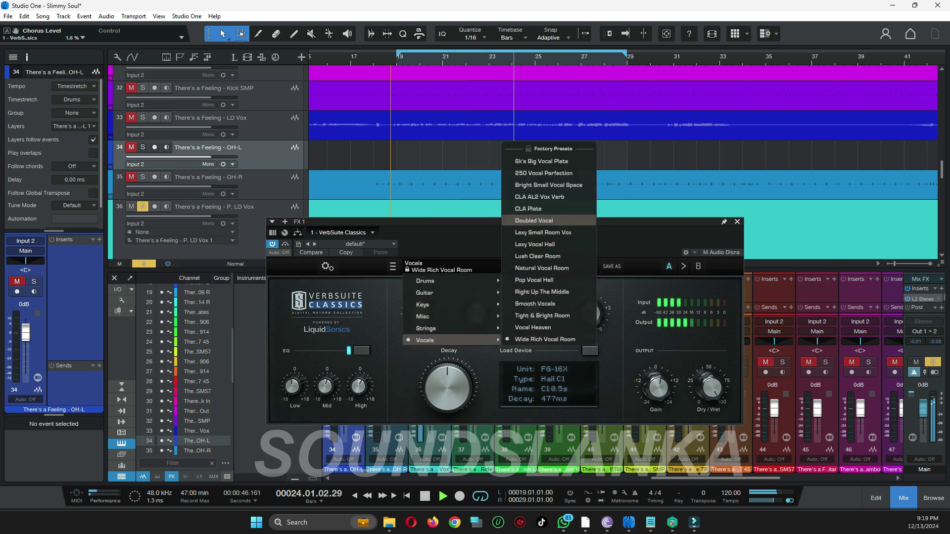
click(528, 209)
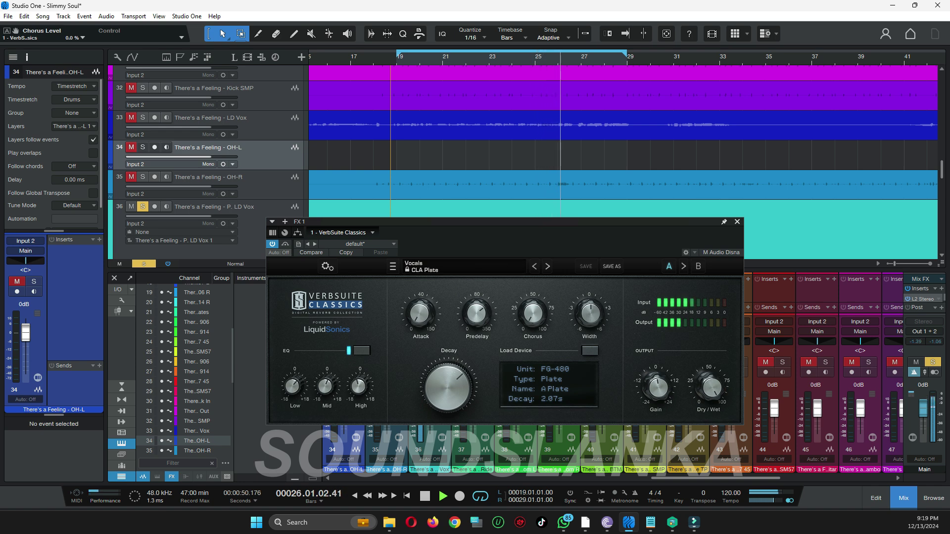
key(Escape)
key(F3)
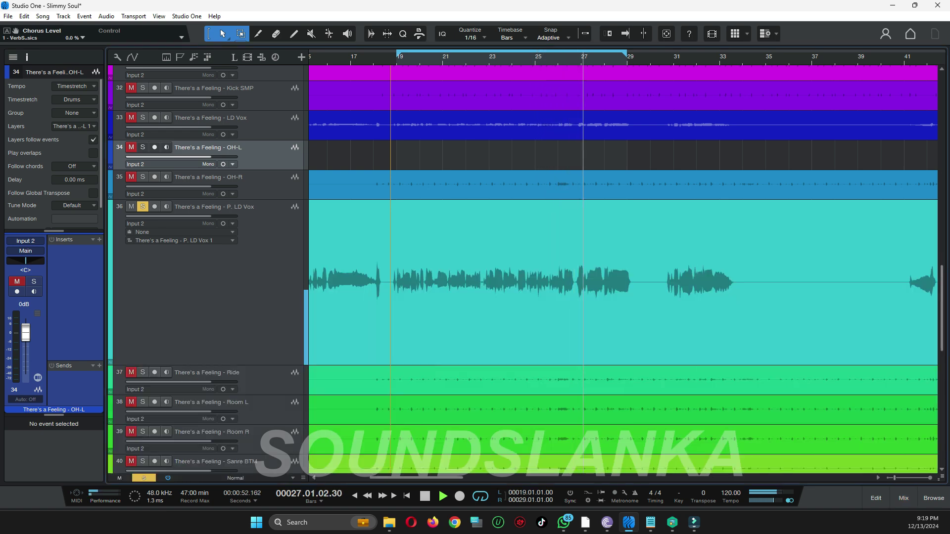
On the P. LD Vox track, insert Analog Delay with a 5.5% dry/wet mix and set the FX 1 send level to -16.7 dB
click(208, 297)
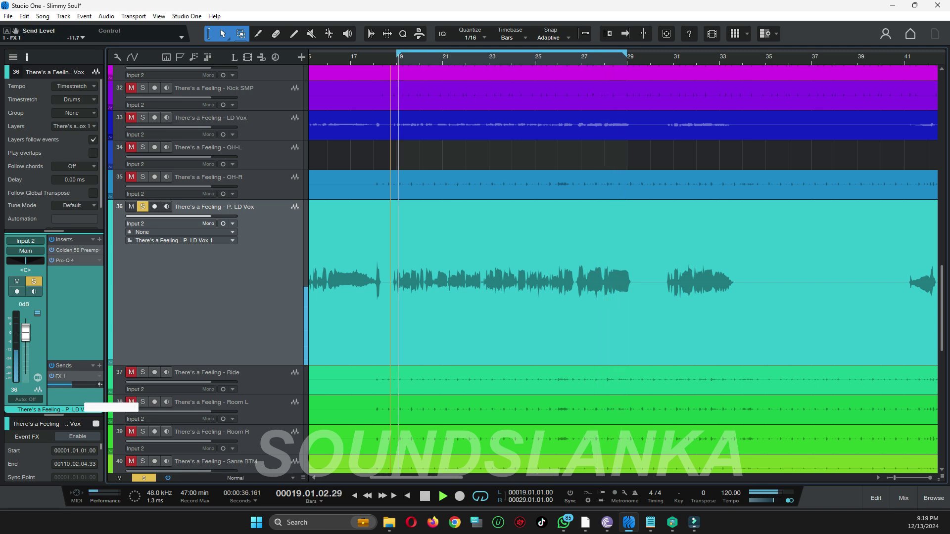
drag(71, 385, 72, 385)
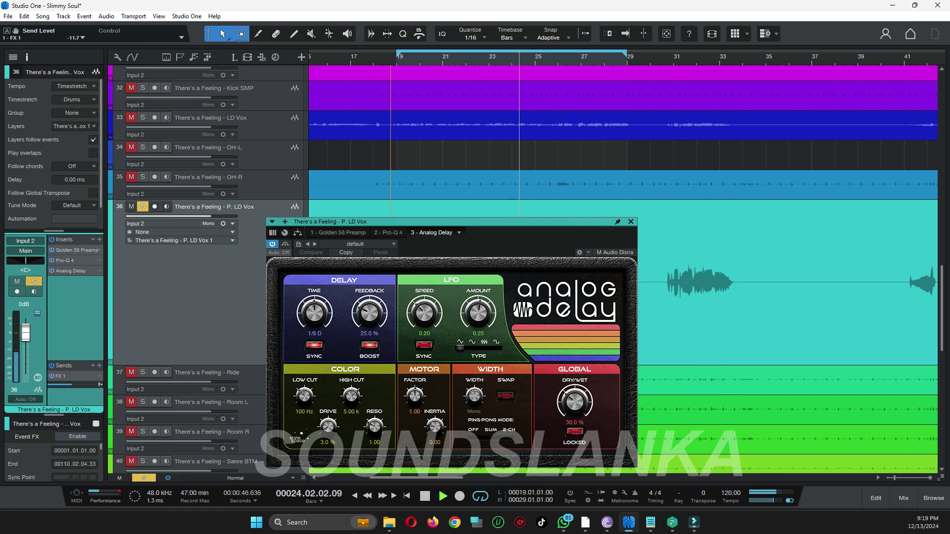
drag(574, 401, 575, 419)
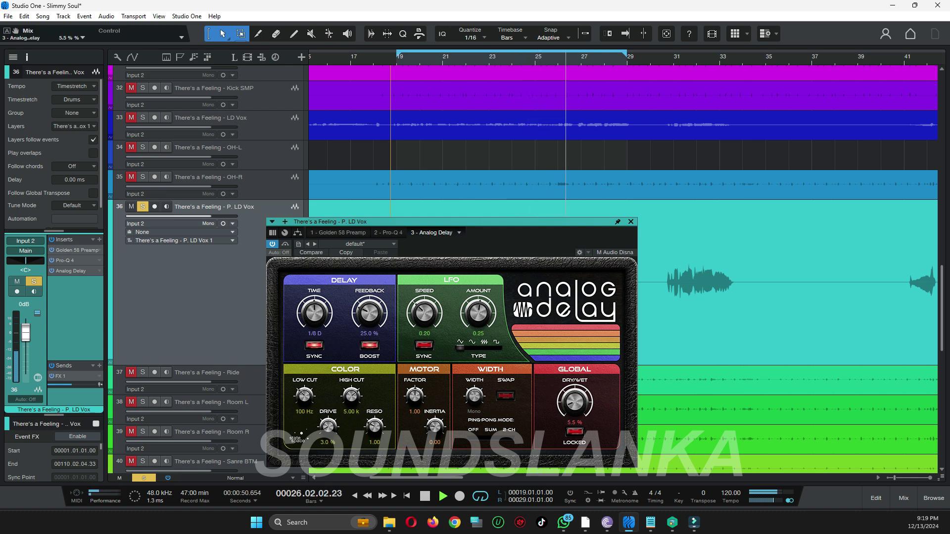
key(Escape)
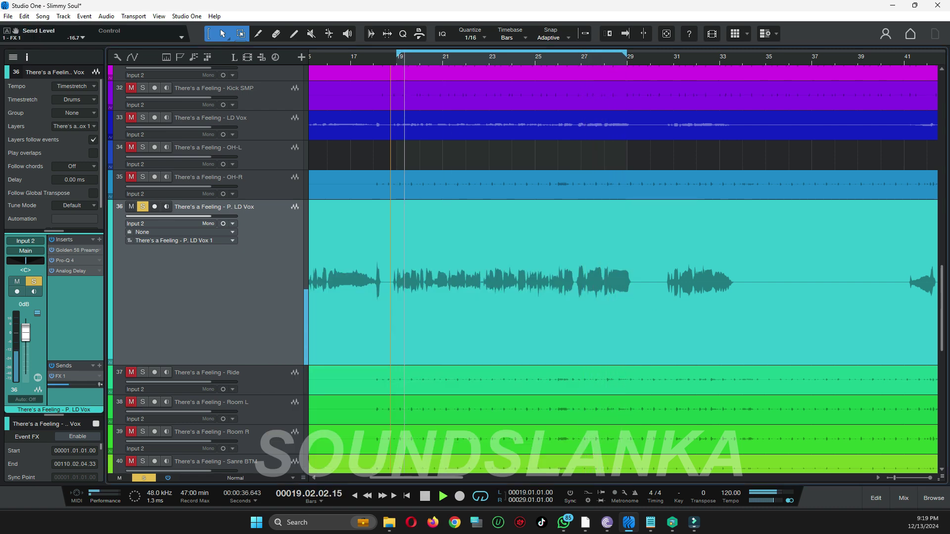
In Pro-Q 4 on P. LD Vox, set the 100 Hz bell's gain to about +2.37 dB and the 2150 Hz bell's to about -1.08 dB
double_click(65, 261)
mouse_move(349, 185)
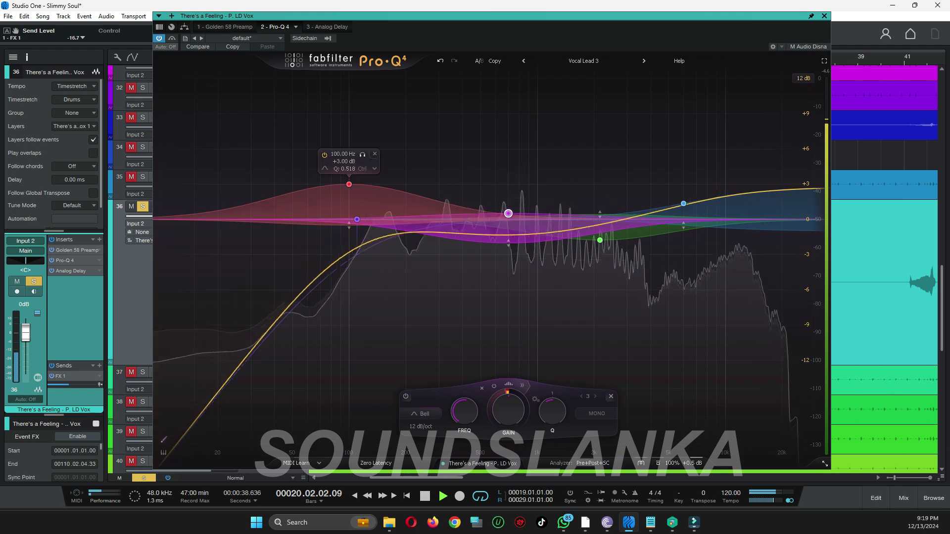
mouse_move(348, 184)
mouse_down()
mouse_move(348, 205)
mouse_move(348, 191)
mouse_up()
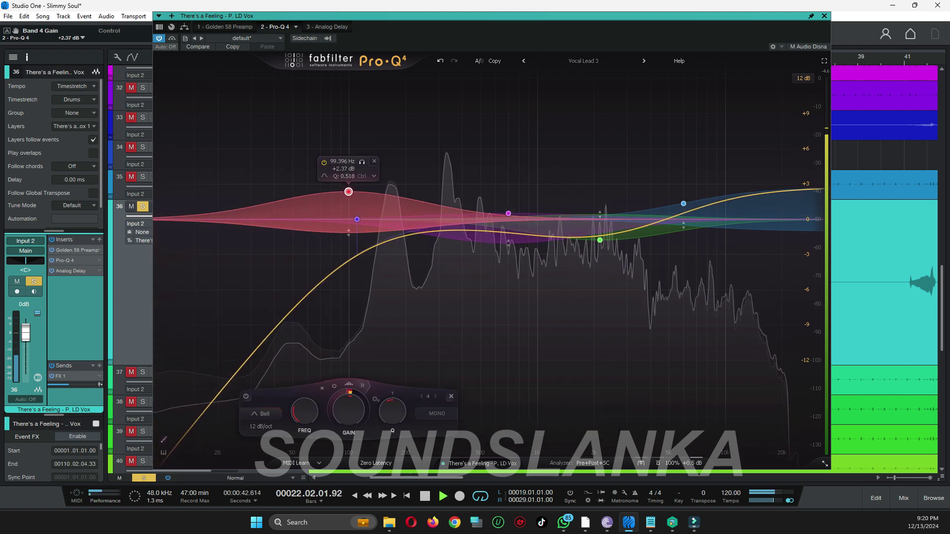
mouse_move(509, 213)
drag(600, 240, 599, 232)
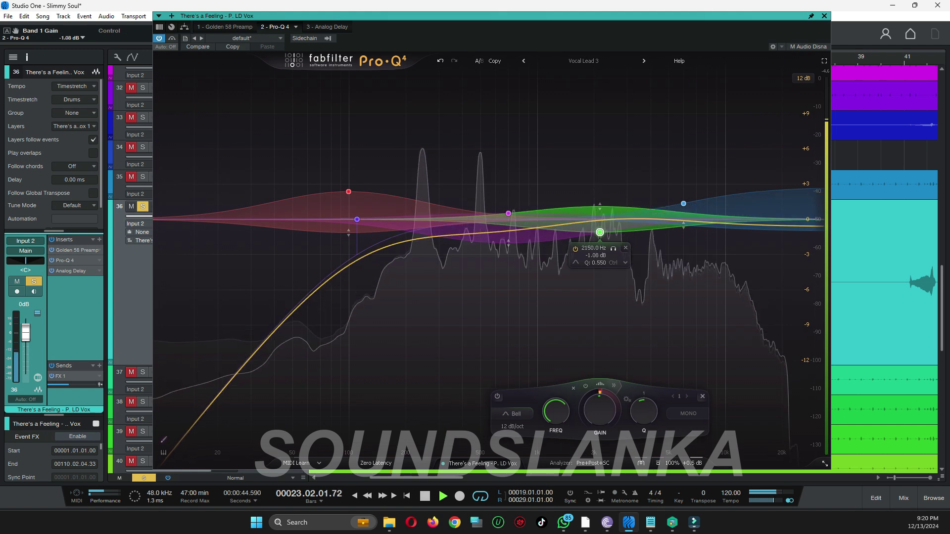
Set the 6 kHz high shelf's gain to about +2.33 dB and its dynamic range to about -4.80 dB
click(683, 203)
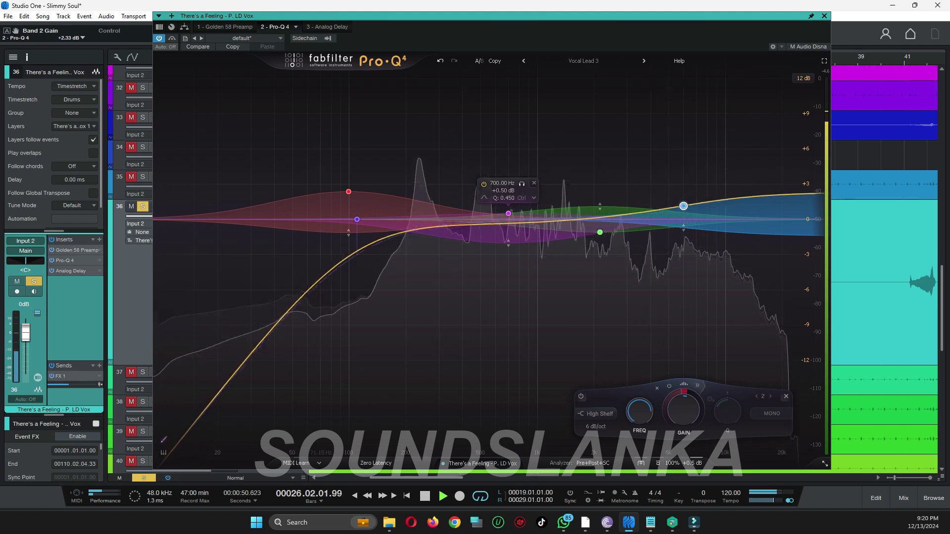
drag(683, 228, 683, 233)
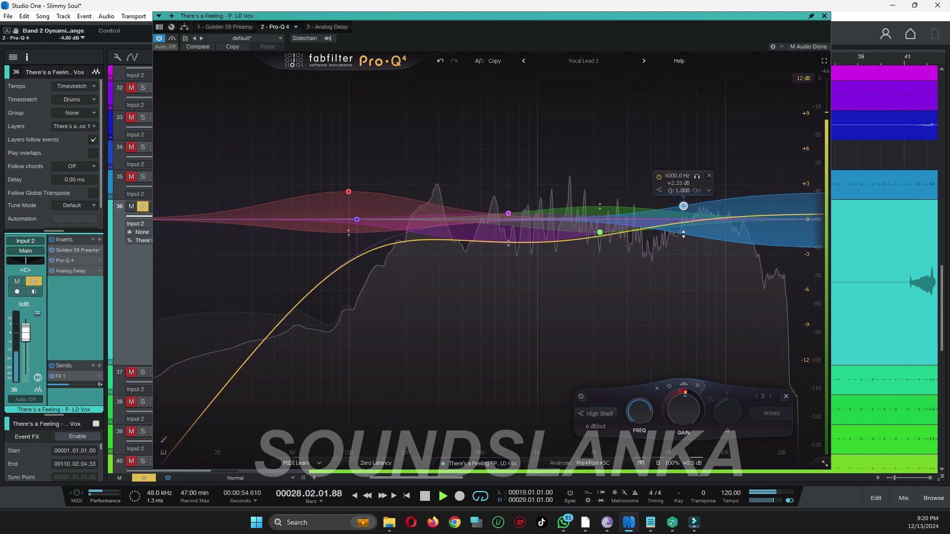